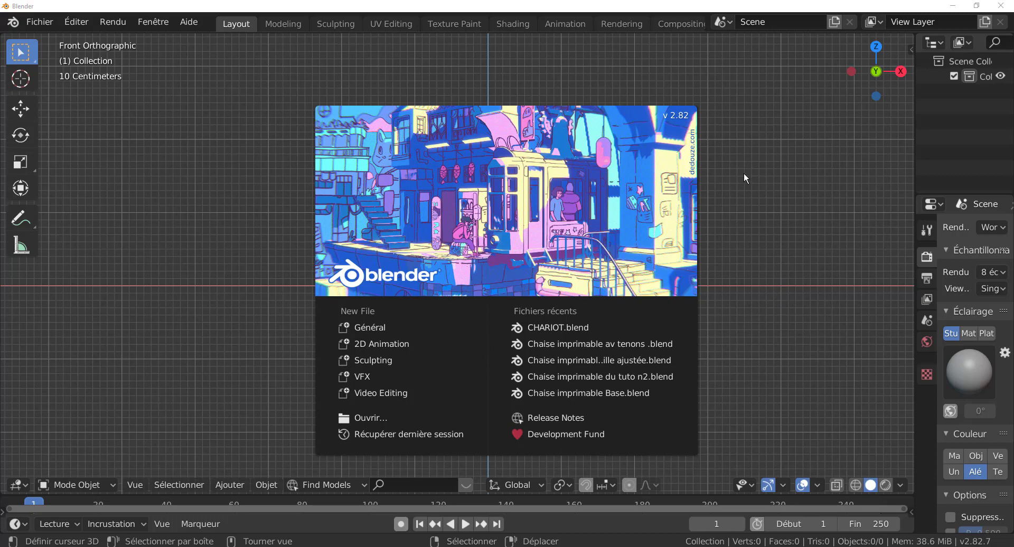
Dismiss the splash screen and open the Add-ons page of Blender's Preferences
click(780, 219)
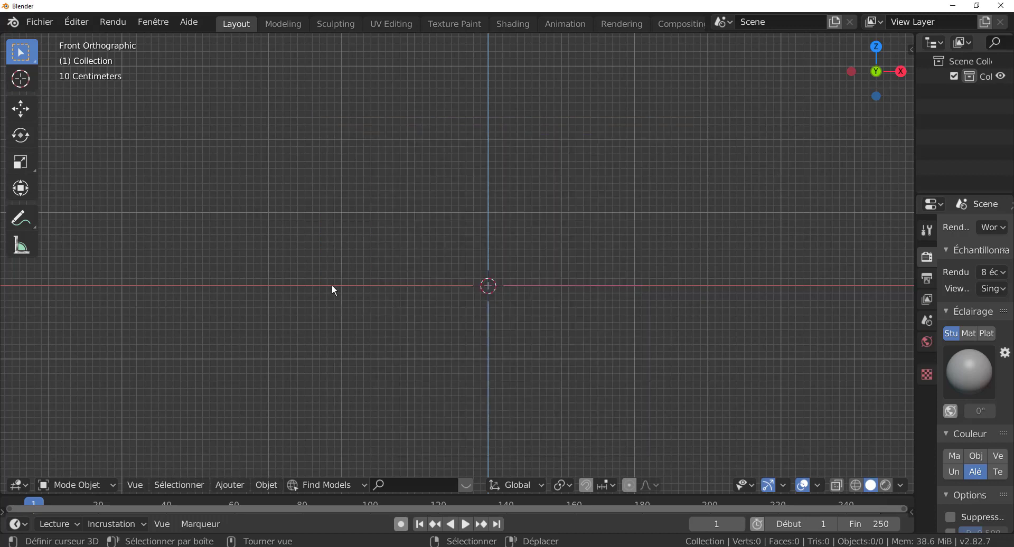
click(40, 23)
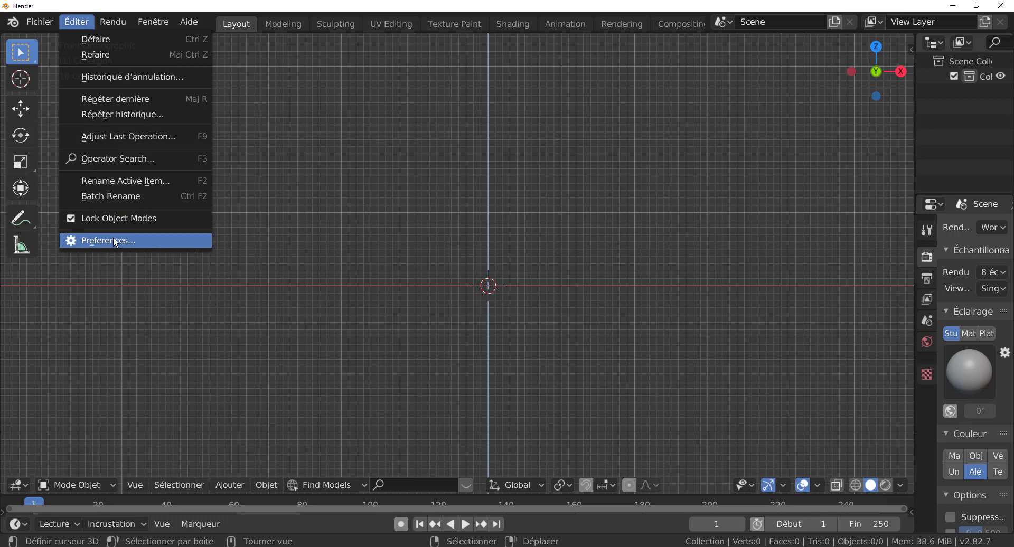
click(113, 238)
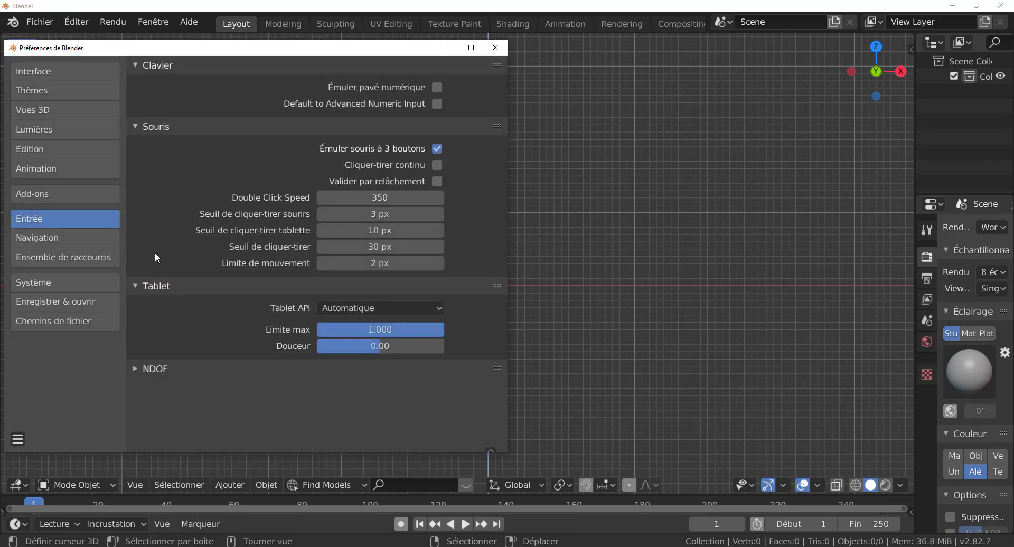
click(37, 193)
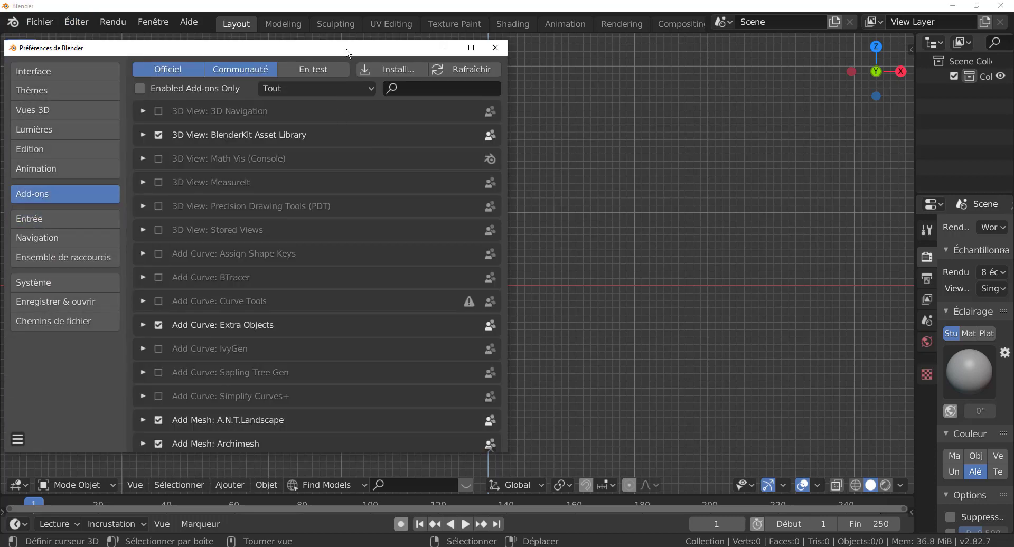
drag(344, 48, 504, 69)
Search add-ons for 'fb', enable Import-Export: FBX format, and close Preferences
click(566, 109)
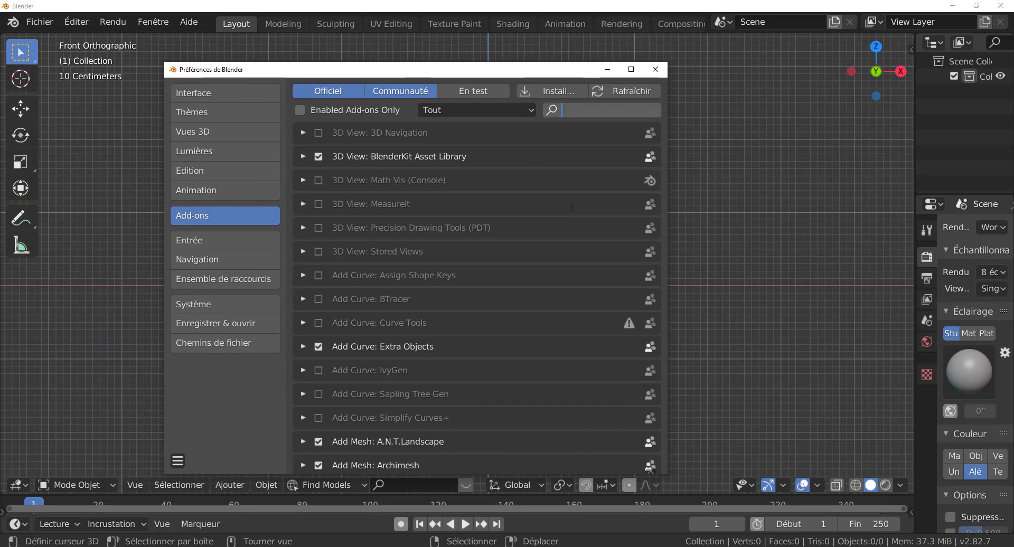
text(fb)
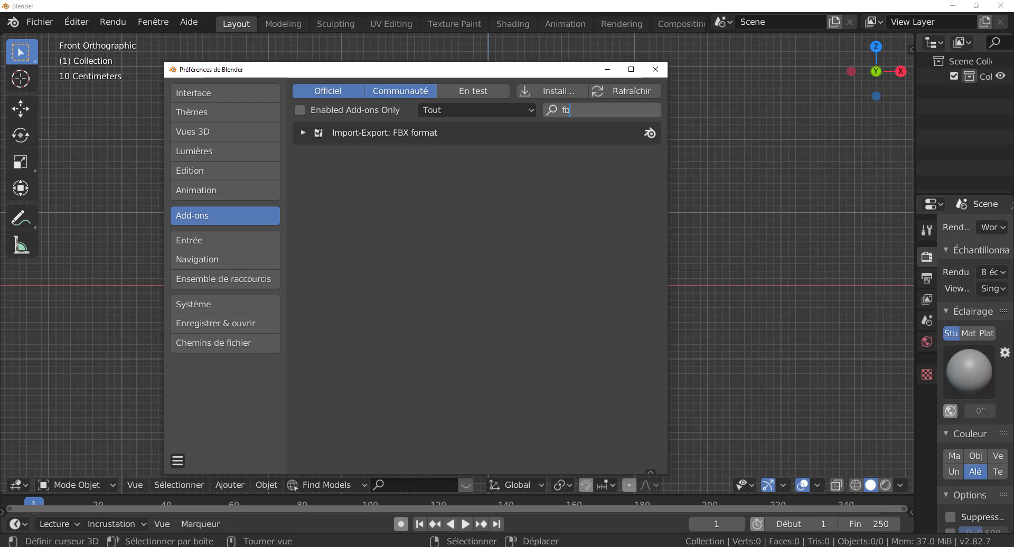
click(318, 132)
click(319, 131)
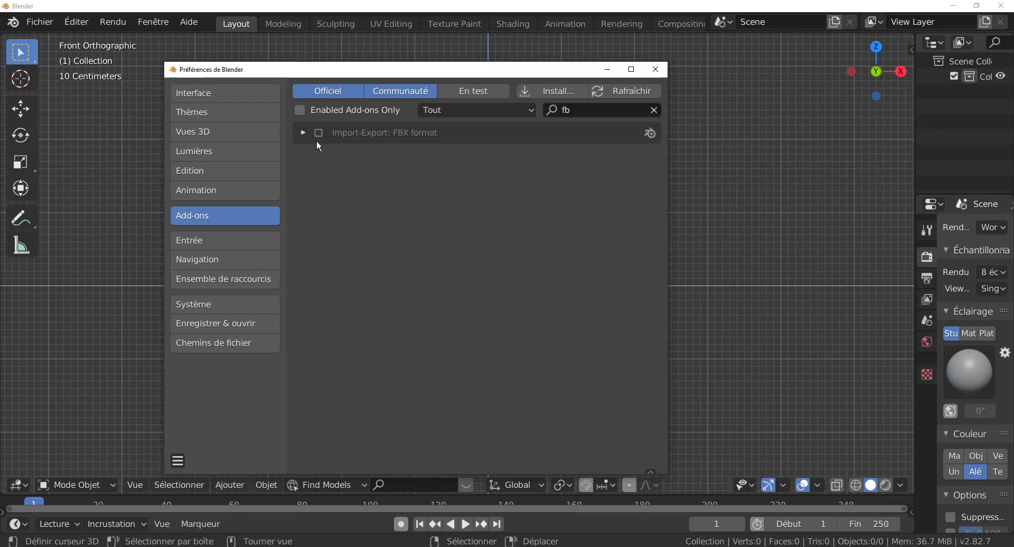
click(318, 132)
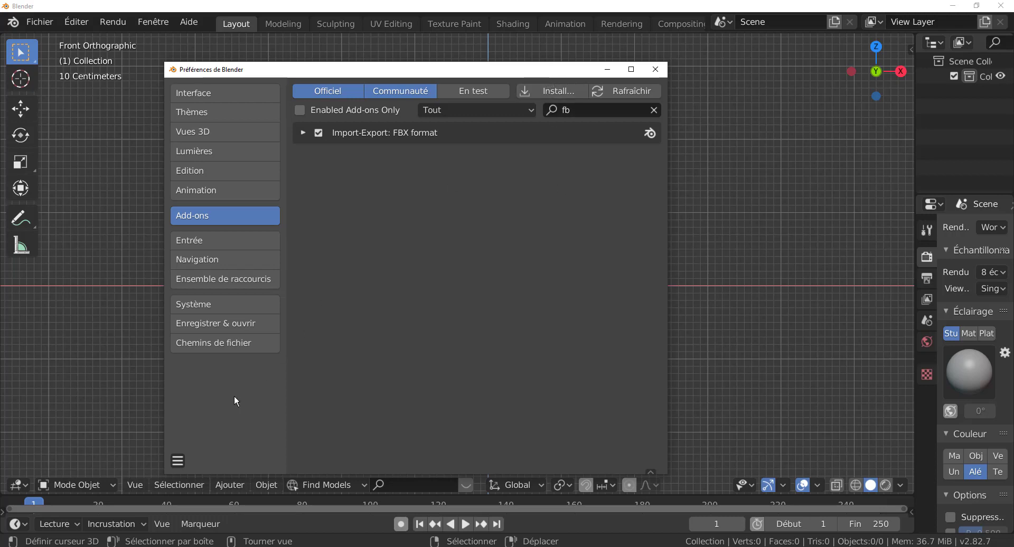
click(177, 462)
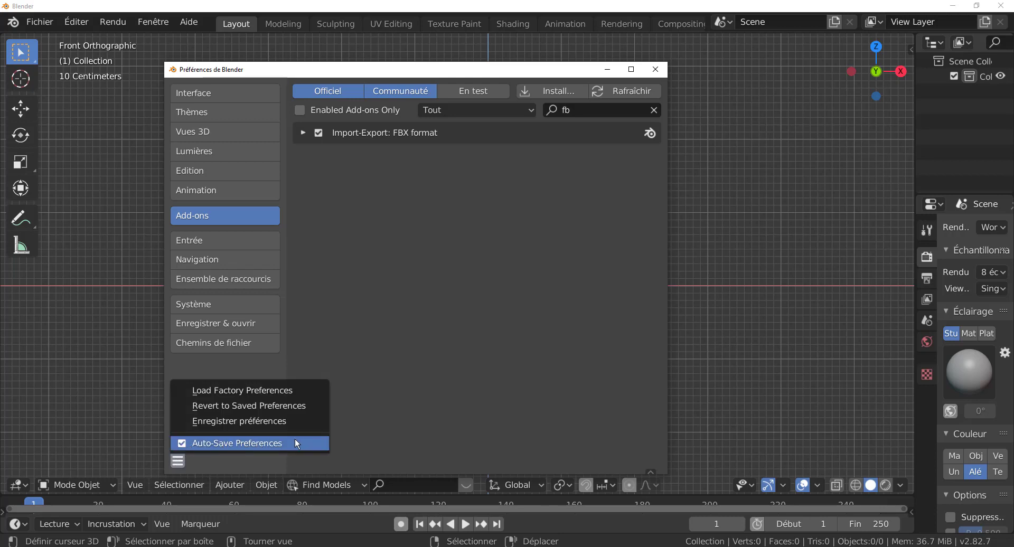
click(652, 68)
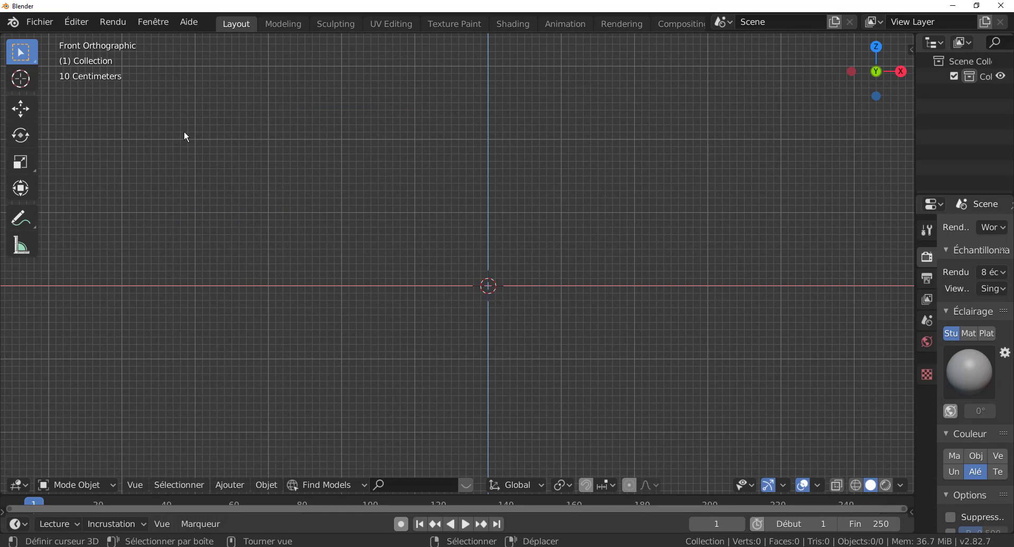
Add a cube mesh at the origin and orbit the view to see it in perspective
click(236, 484)
mouse_move(261, 467)
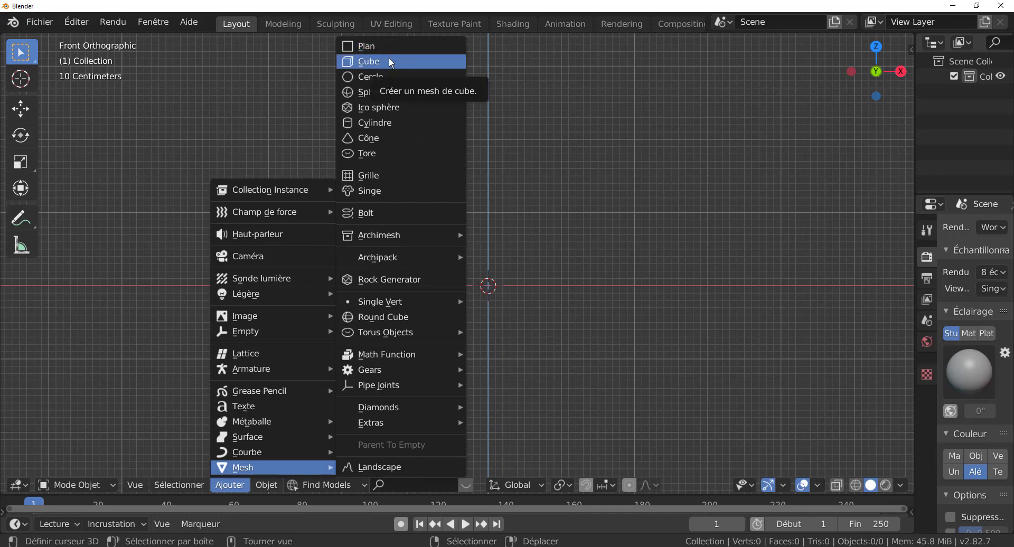
click(389, 60)
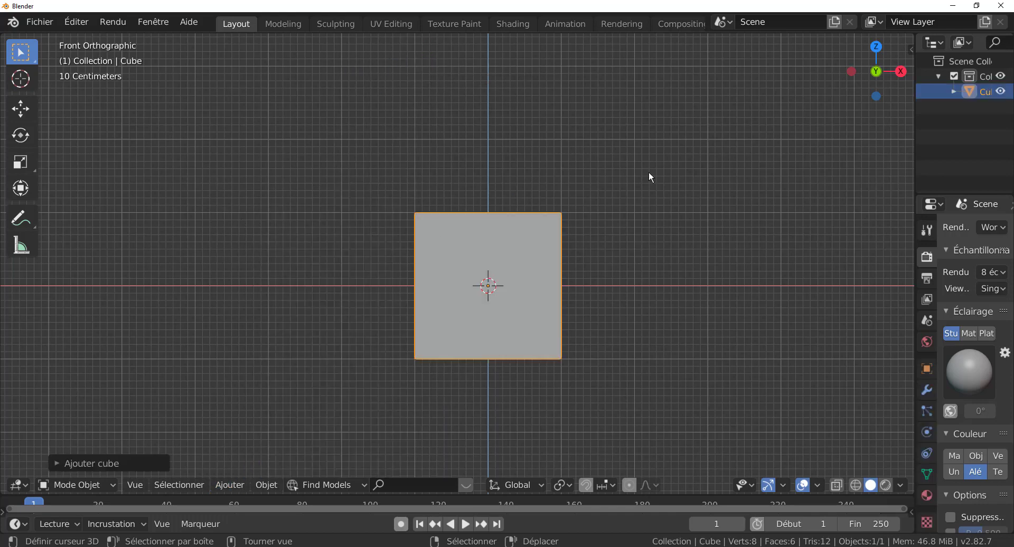
mouse_move(650, 174)
middle_down()
mouse_move(607, 214)
mouse_move(561, 211)
middle_up()
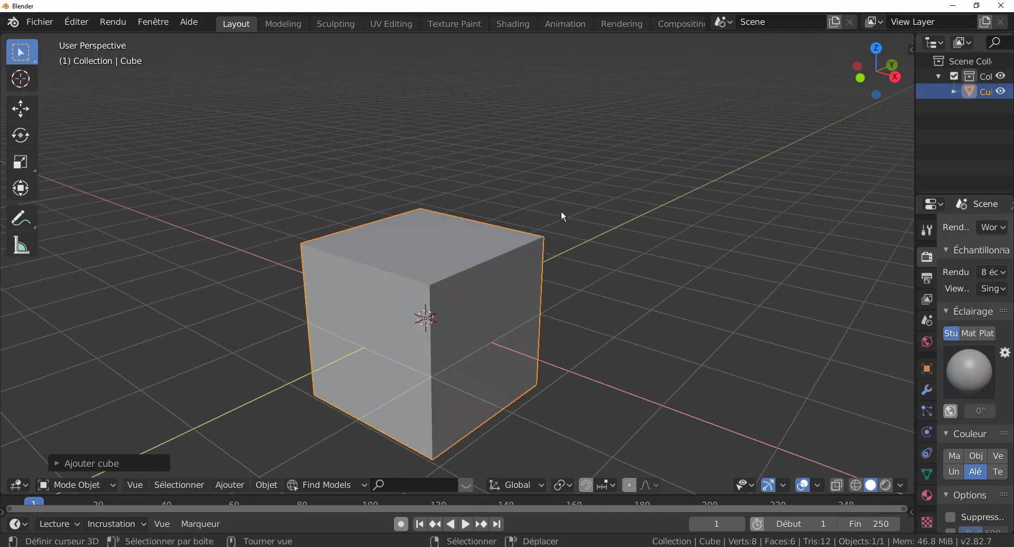
click(42, 23)
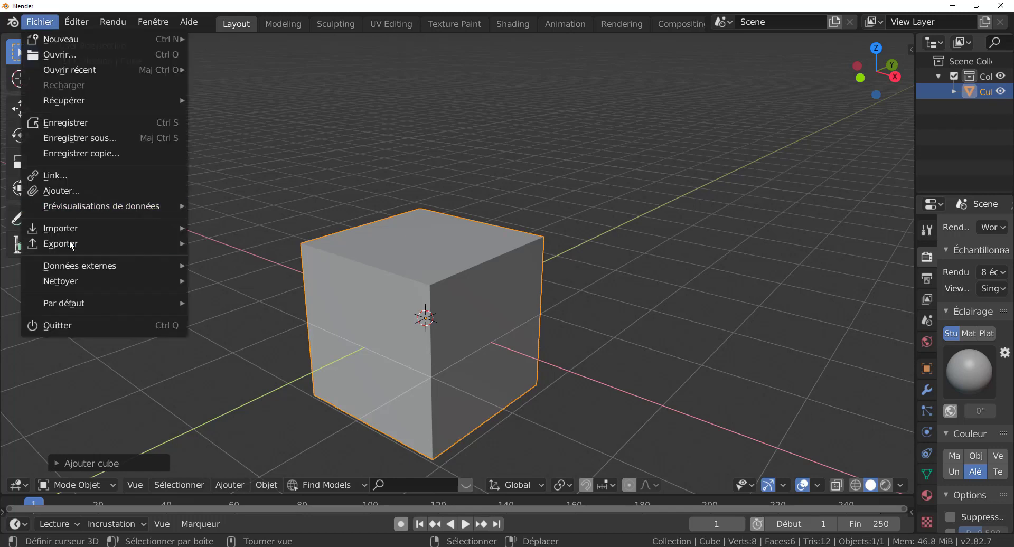
mouse_move(61, 243)
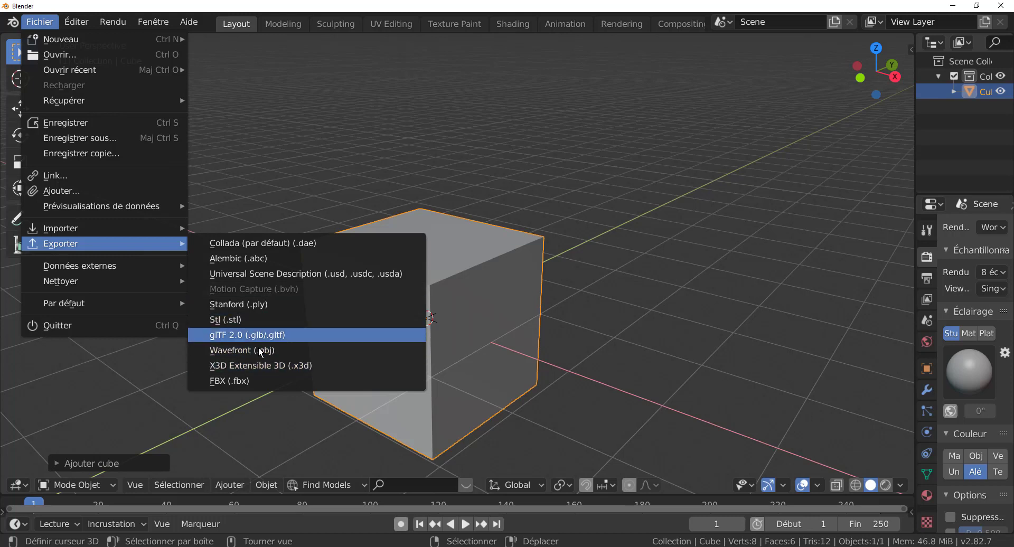
Export the cube as an FBX file named 'mmmmmmmmmmmmmmmmmmmm' to the Desktop
click(262, 382)
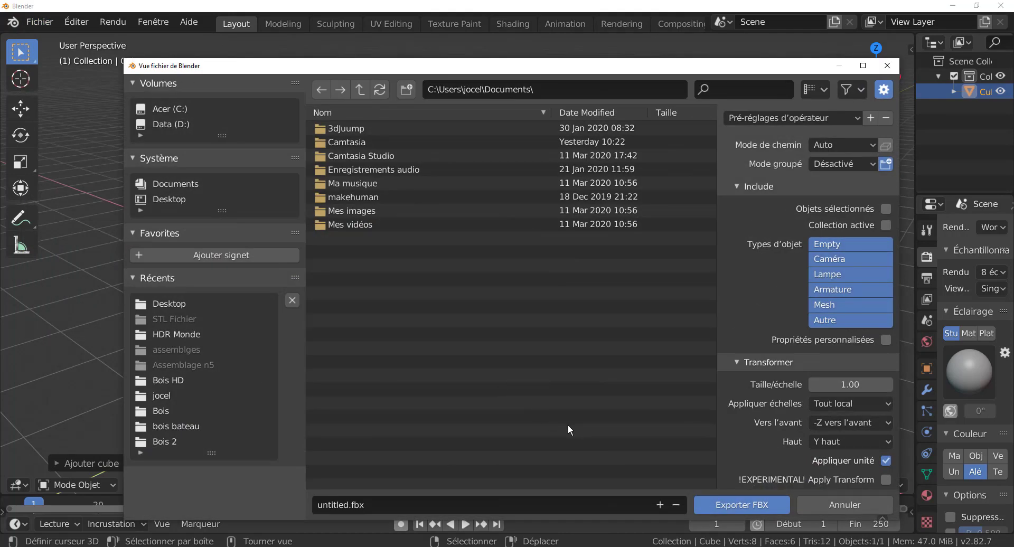
drag(475, 65, 460, 38)
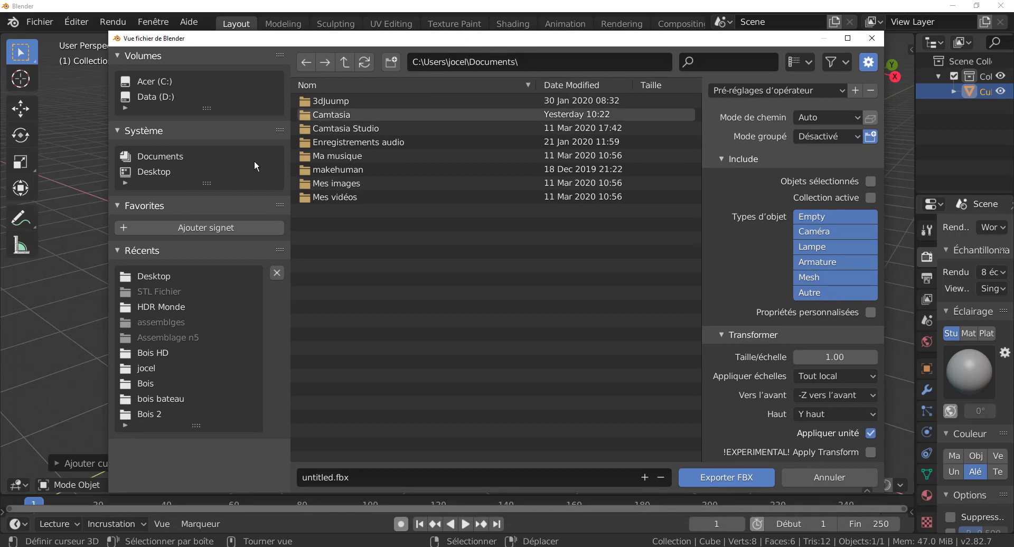
click(378, 478)
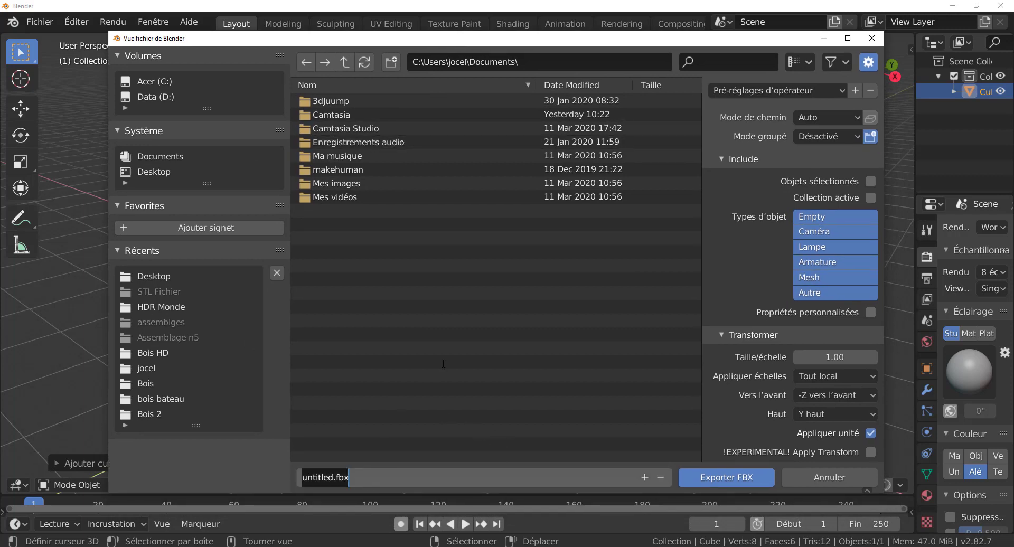
text(mmmmmmmmmmmmmmmmmmmm)
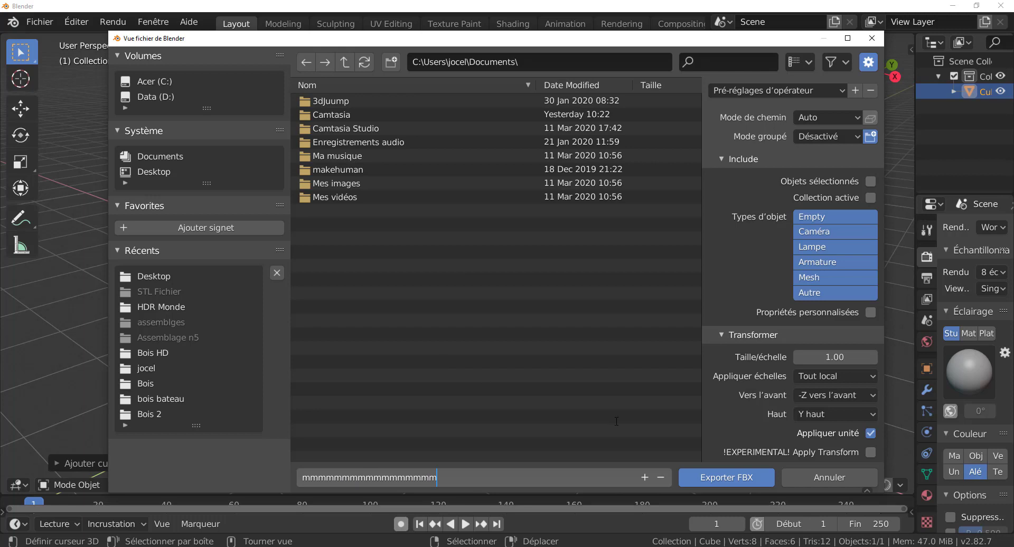
click(162, 173)
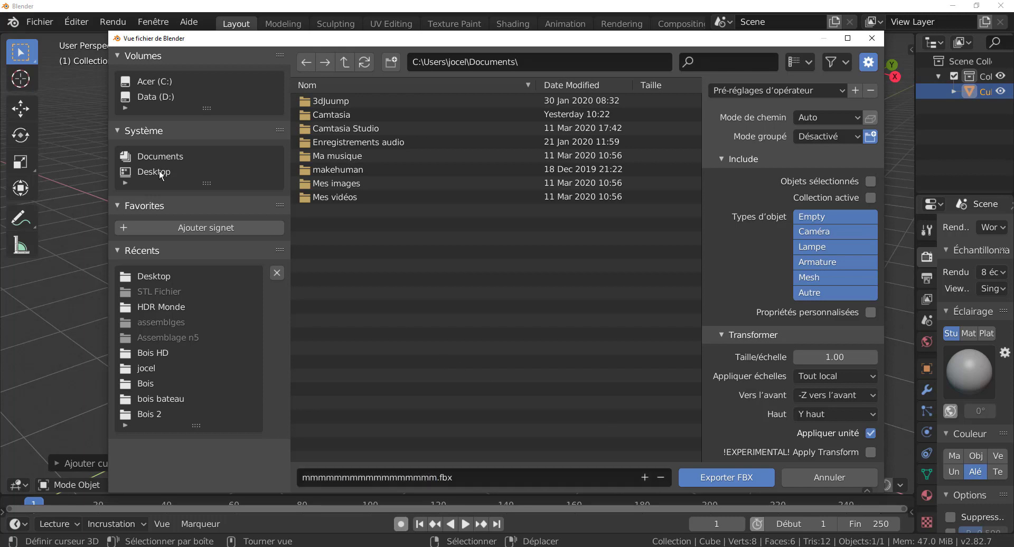
click(161, 173)
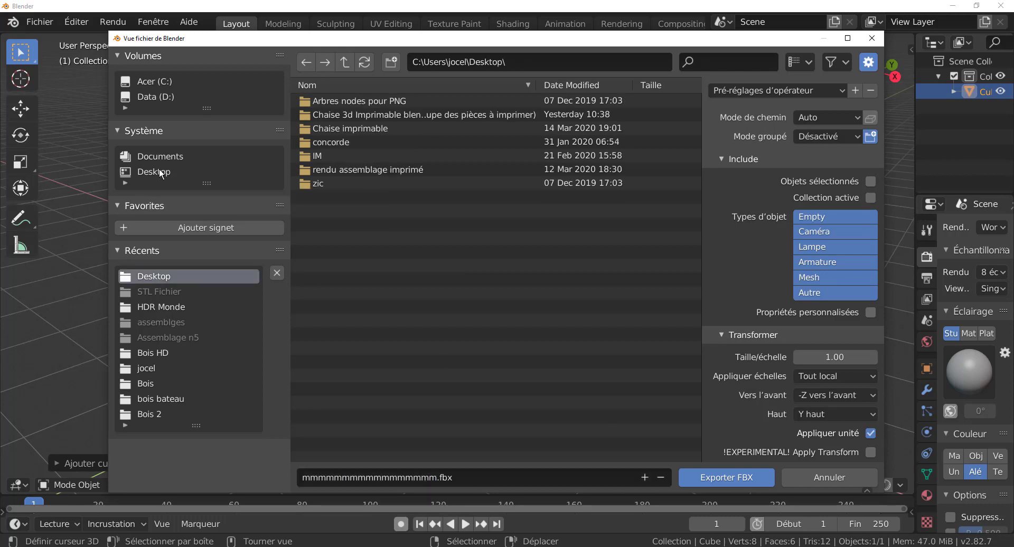
click(725, 476)
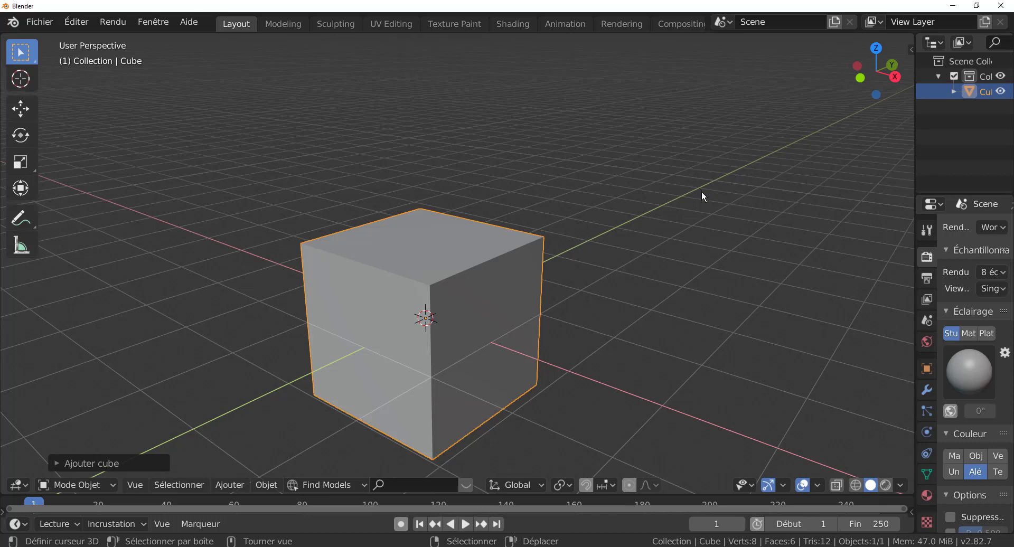
Show the Windows desktop and move the exported FBX file icon toward its centre
key(super+d)
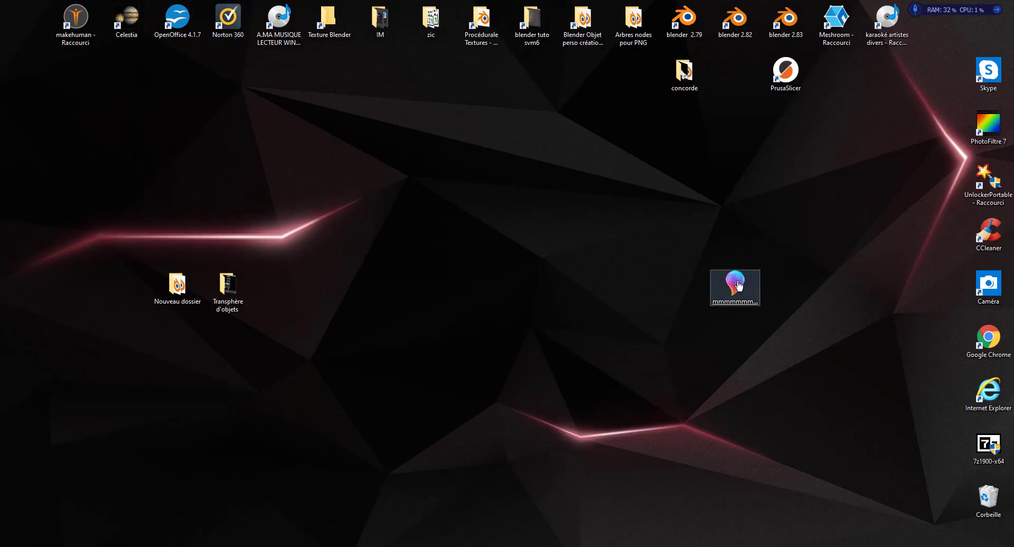
drag(709, 276, 464, 210)
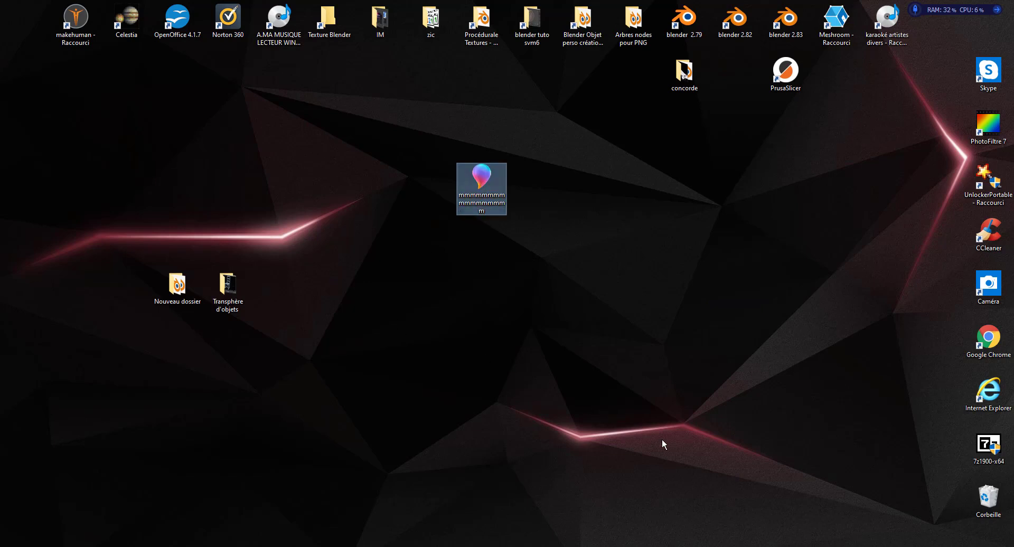
click(735, 20)
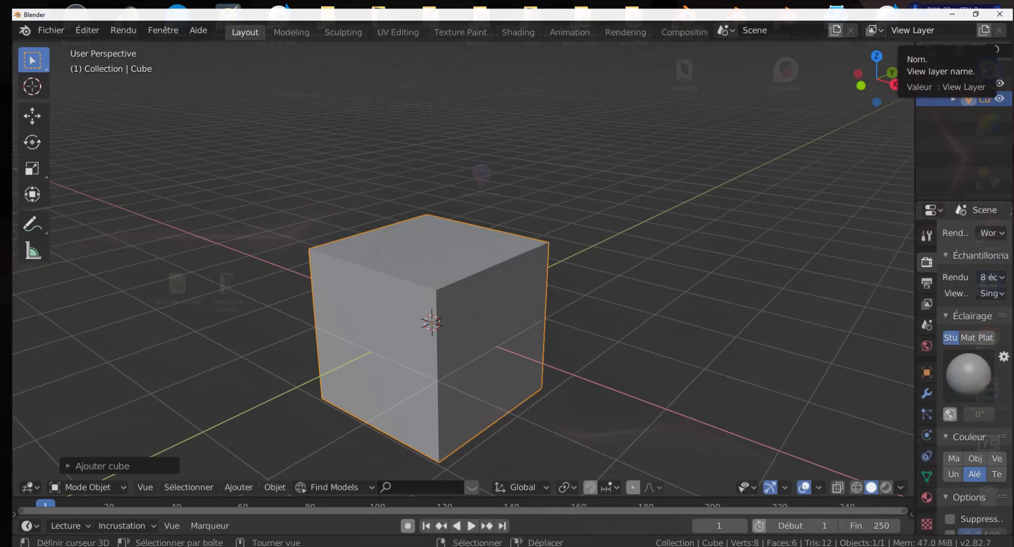
Delete the cube so the scene is empty again
shift+middle_drag(607, 417, 645, 325)
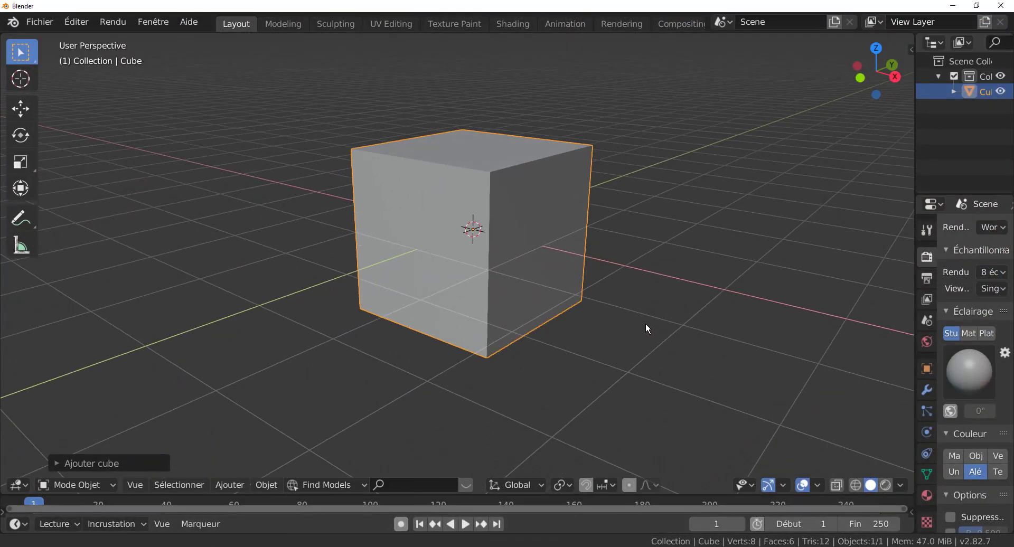
key(Delete)
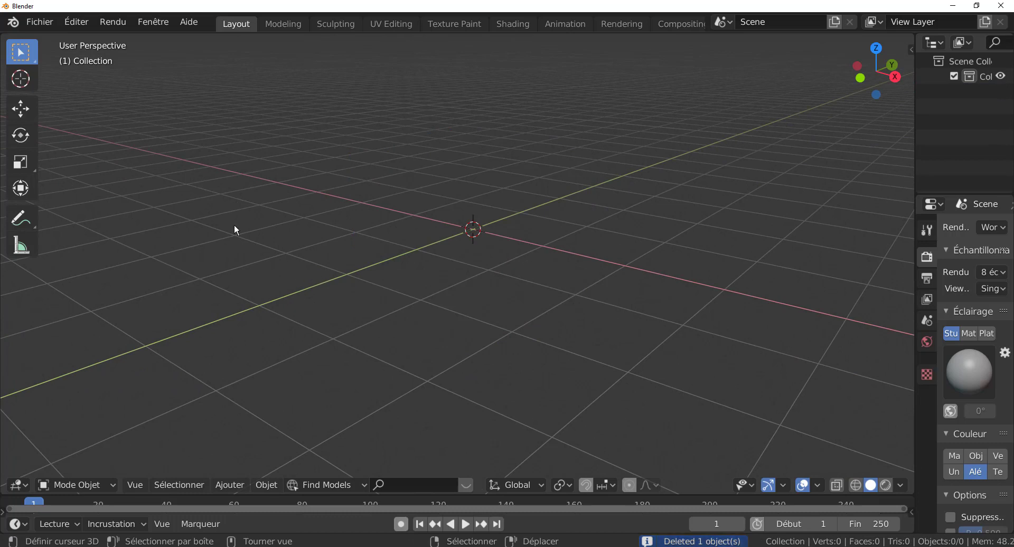
click(34, 22)
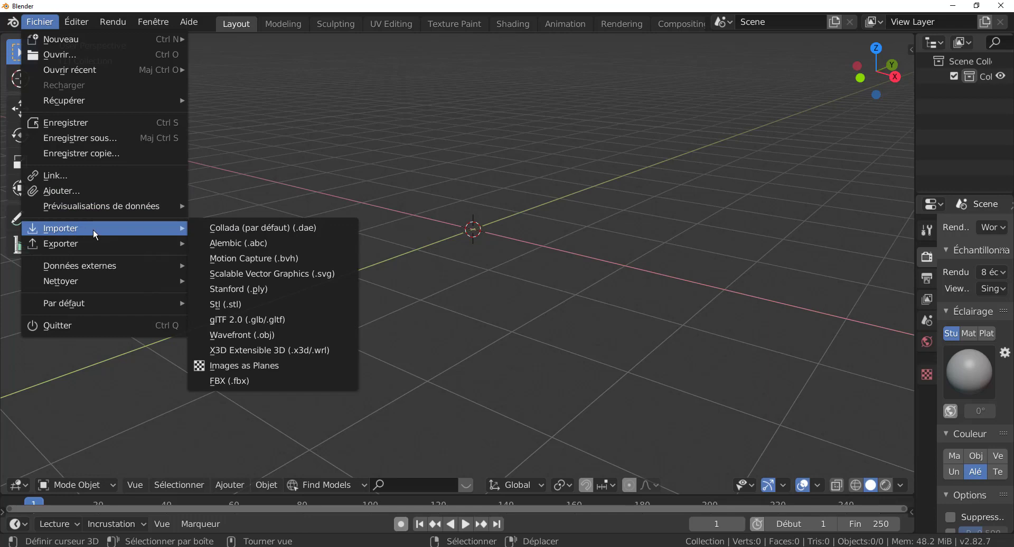
Import the exported FBX file from the Desktop, then select the cube and orbit around it
click(250, 379)
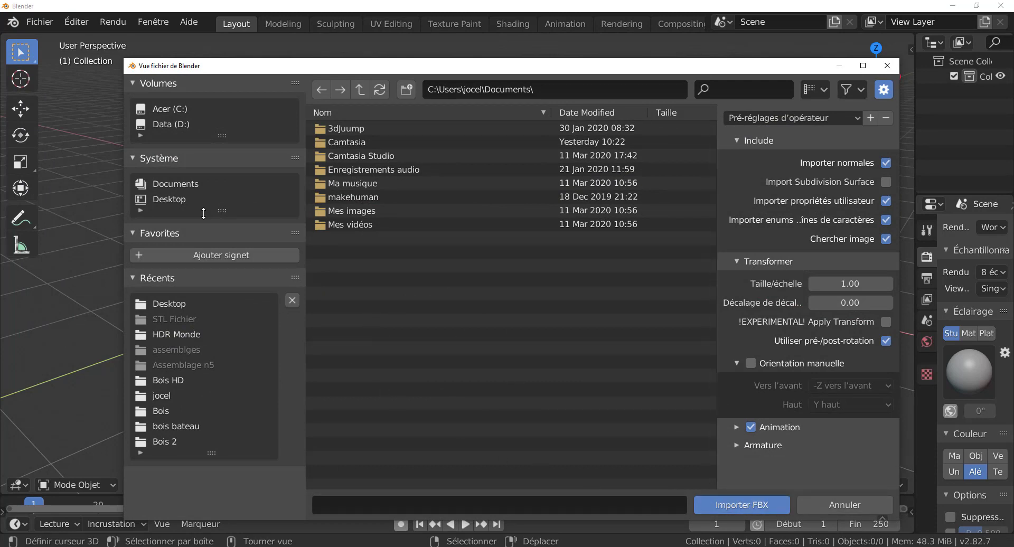
click(168, 199)
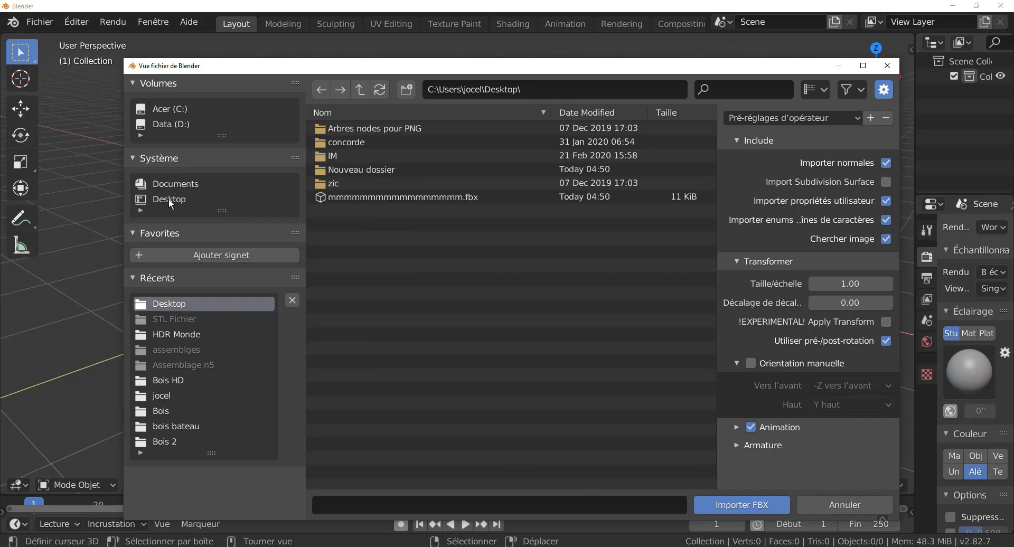
click(446, 196)
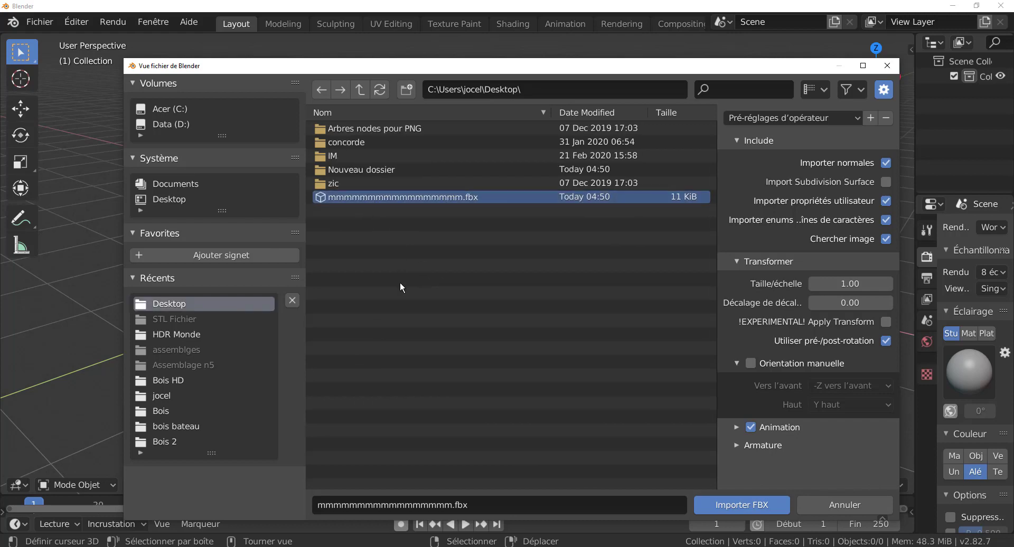
click(738, 505)
middle_drag(604, 364, 566, 373)
click(499, 309)
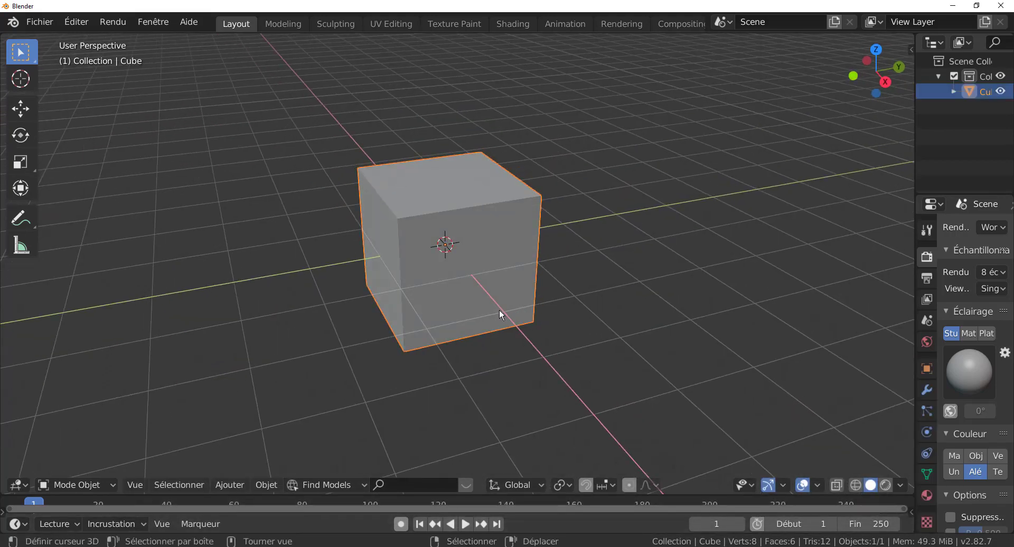
mouse_move(501, 315)
middle_down()
mouse_move(561, 374)
mouse_move(556, 407)
middle_up()
scroll(556, 407, up, 2)
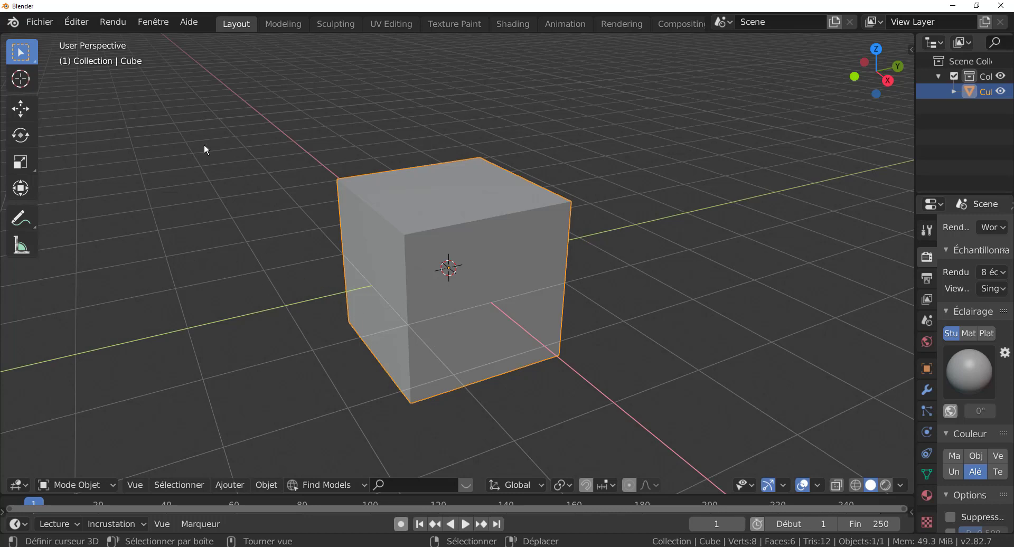
click(40, 22)
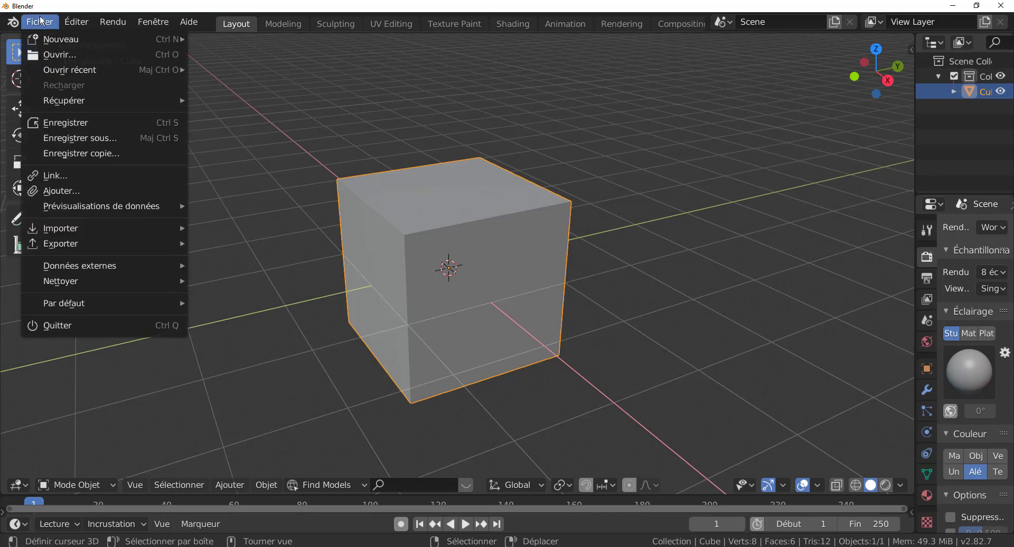
mouse_move(76, 21)
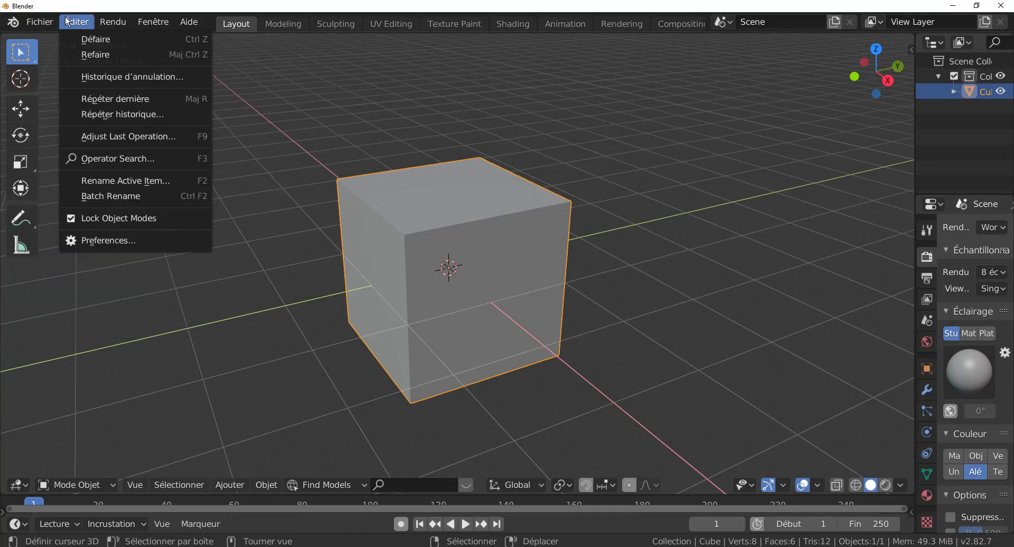
click(103, 237)
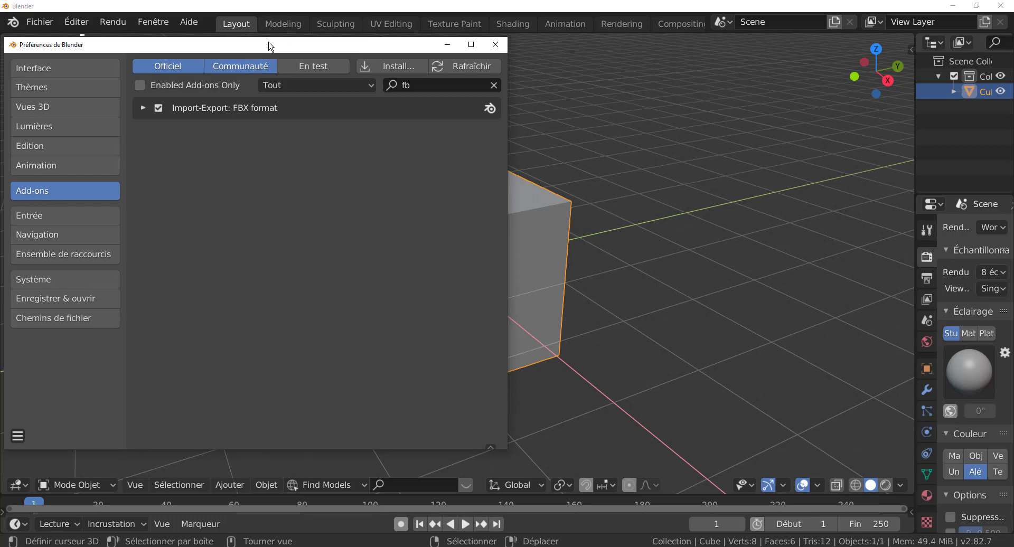
drag(254, 45, 370, 77)
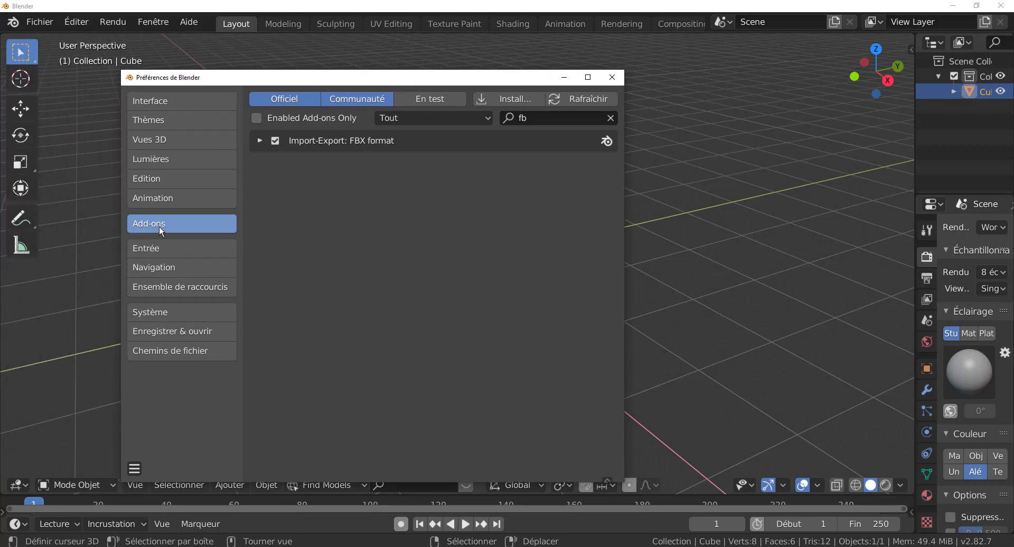
click(275, 141)
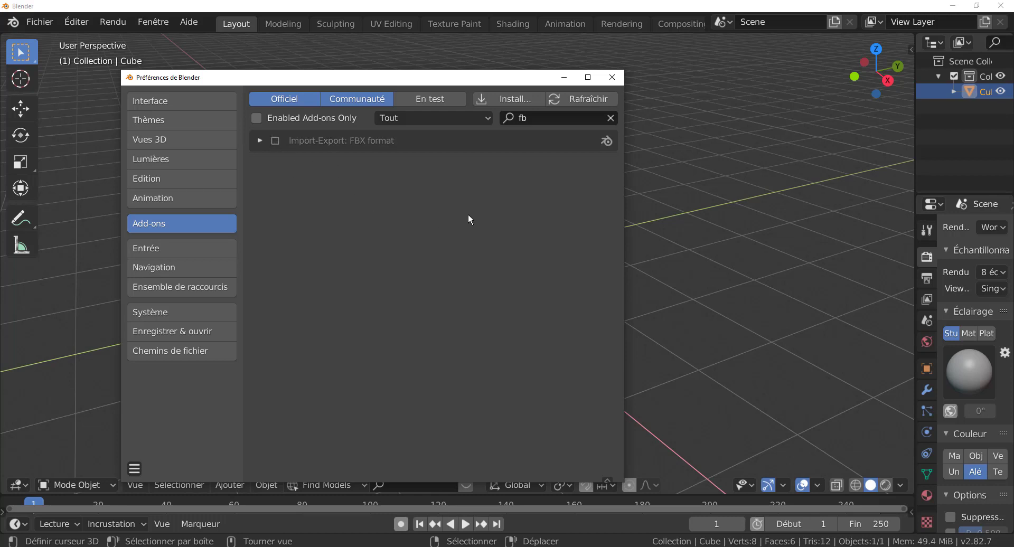
click(273, 138)
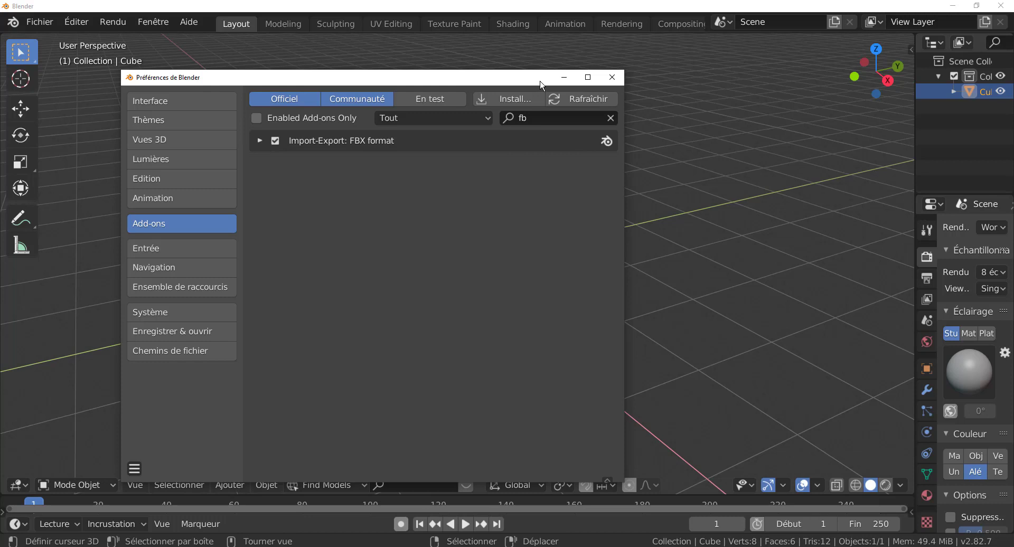
click(611, 79)
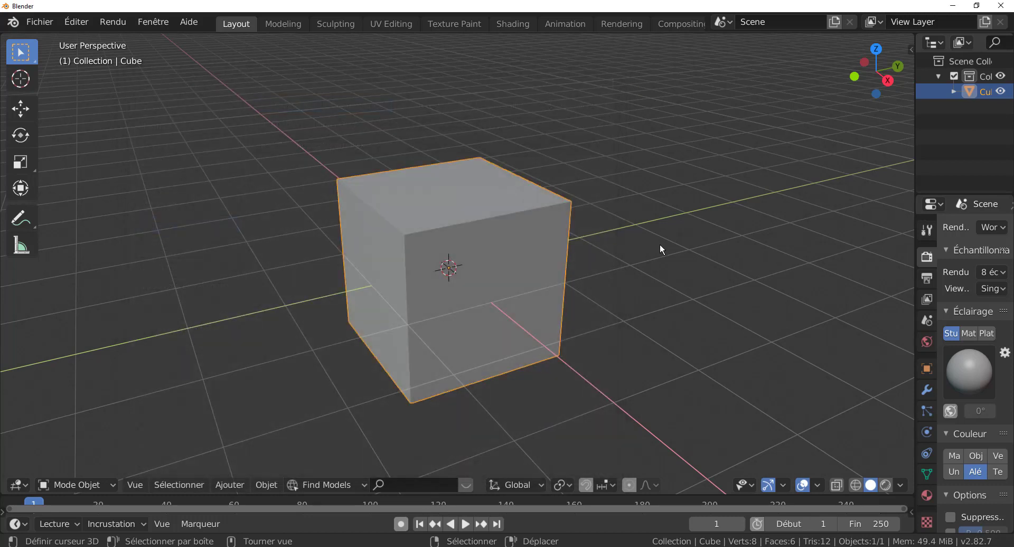